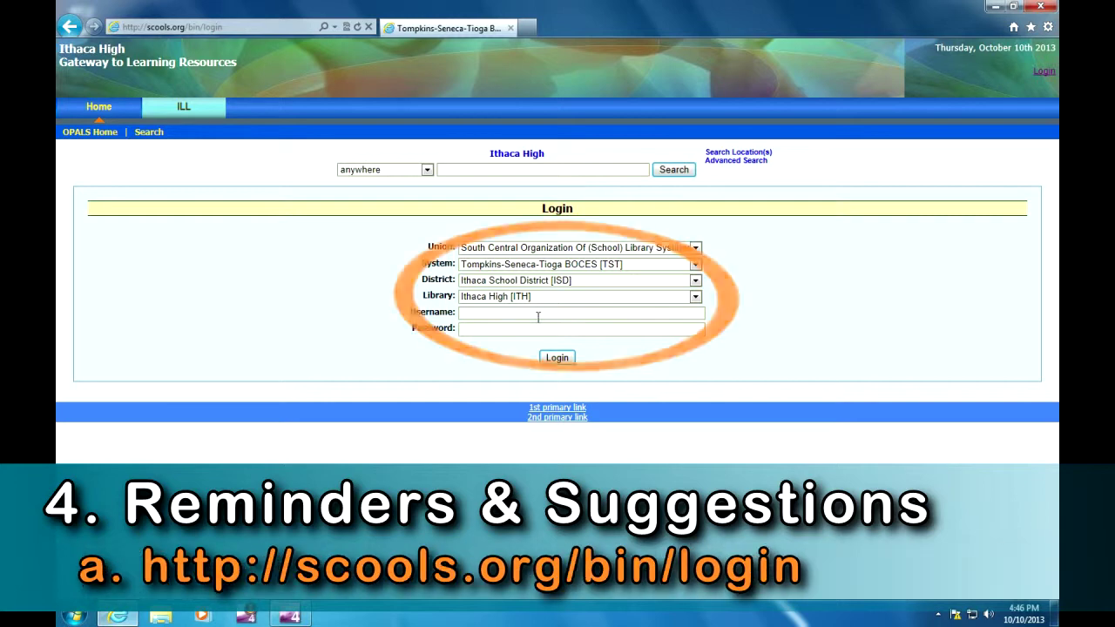
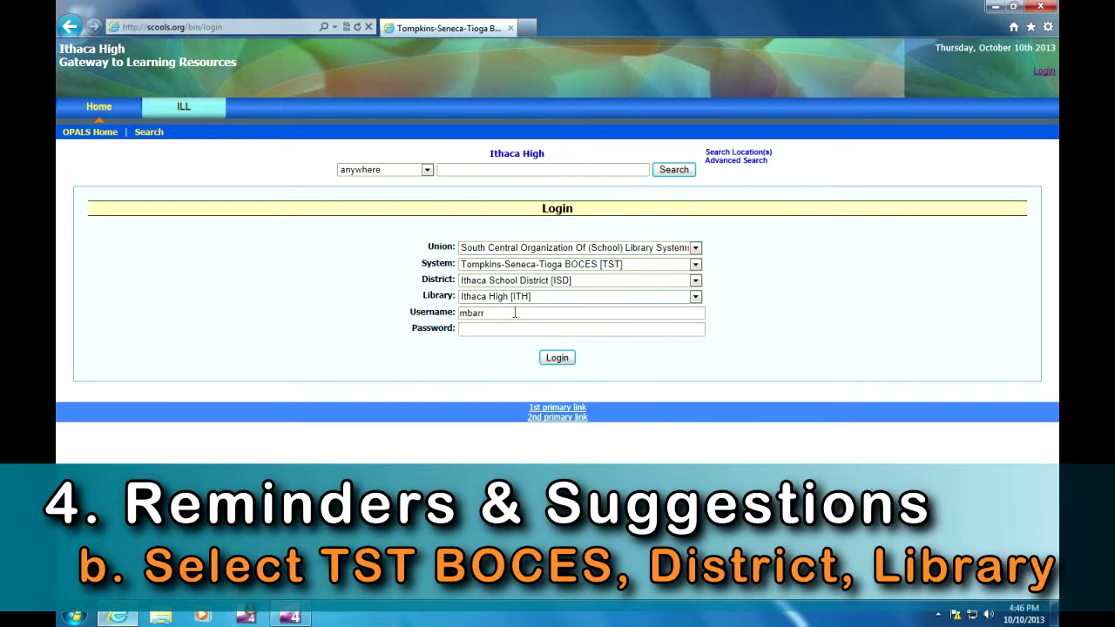
- Log in to the Ithaca High library account with the username and password, and show the ILL menu
click(516, 331)
text(****)
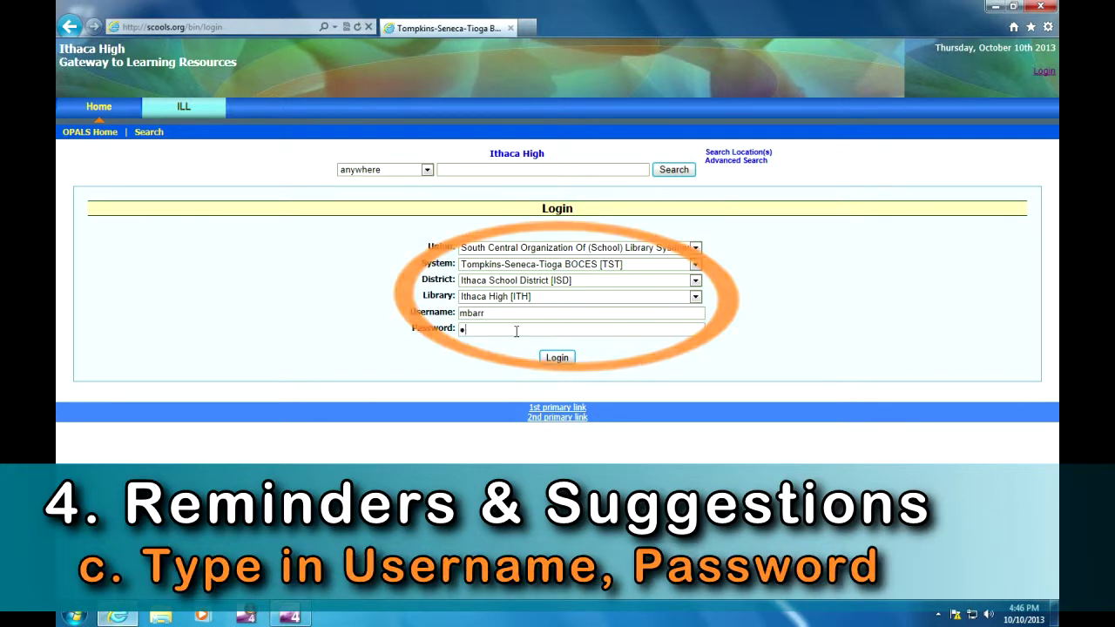
text(****)
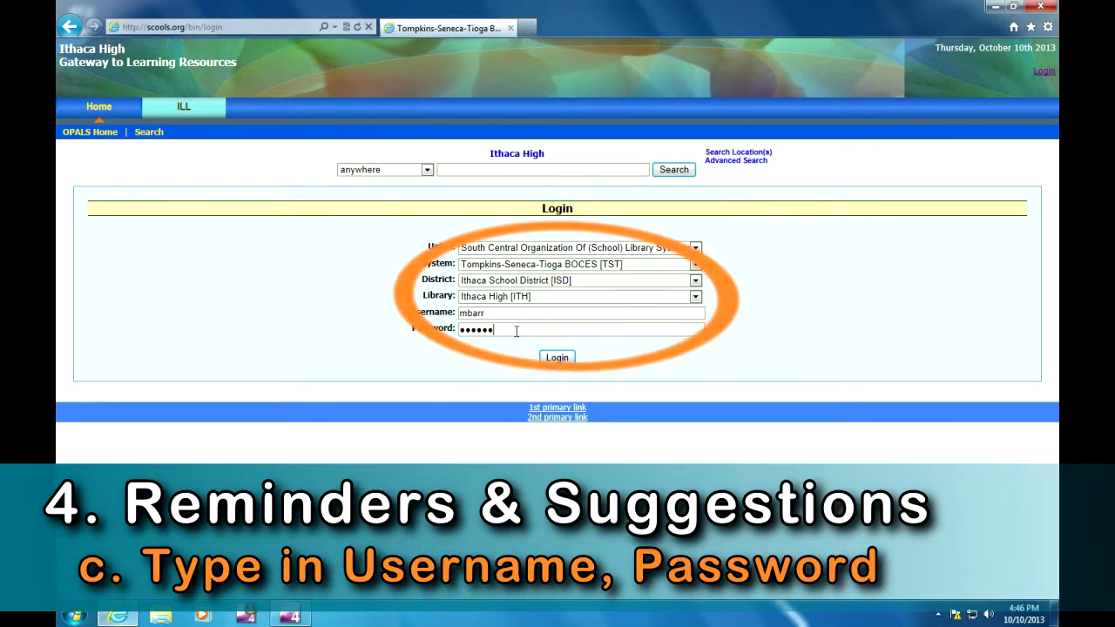
key(Return)
click(183, 107)
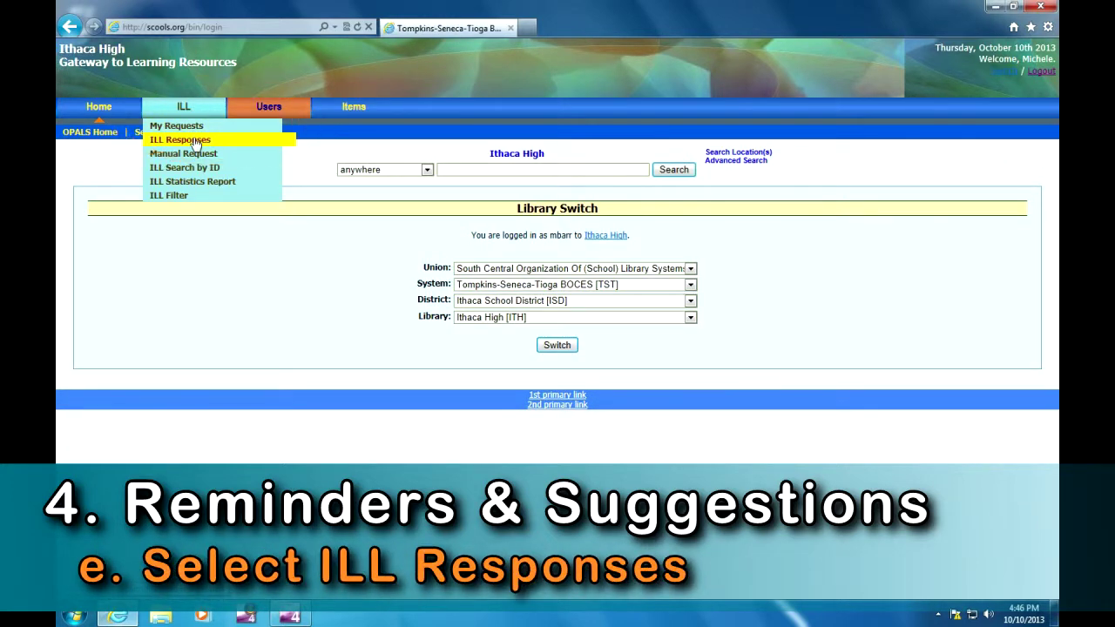
- Show ILL Responses for all ILLs, then filter back to open or filled ILLs
click(194, 140)
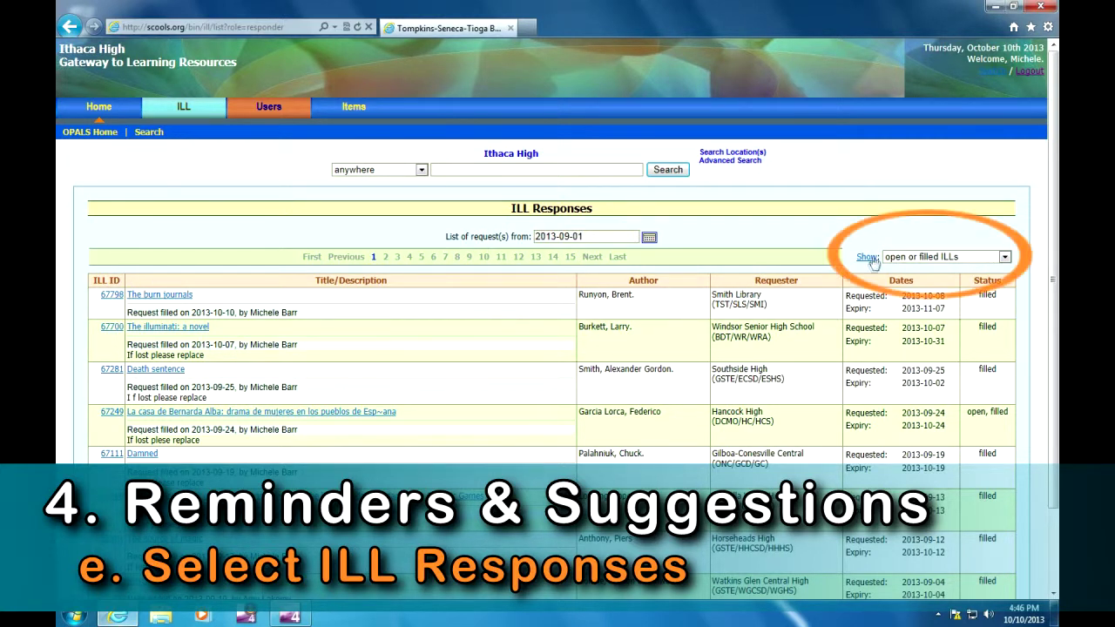
click(1003, 258)
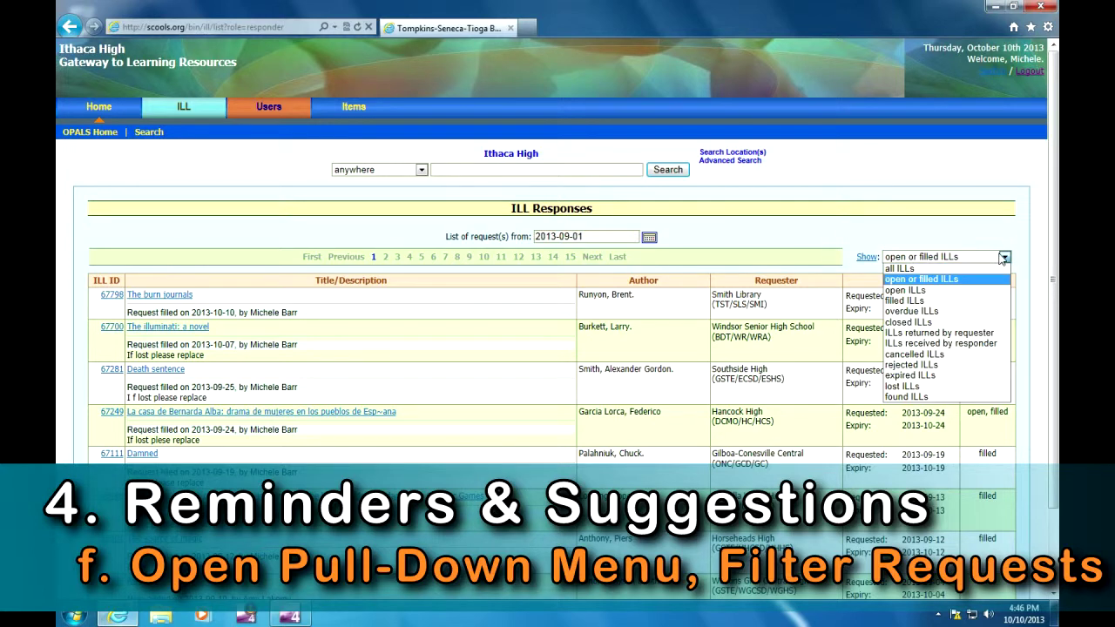
click(941, 269)
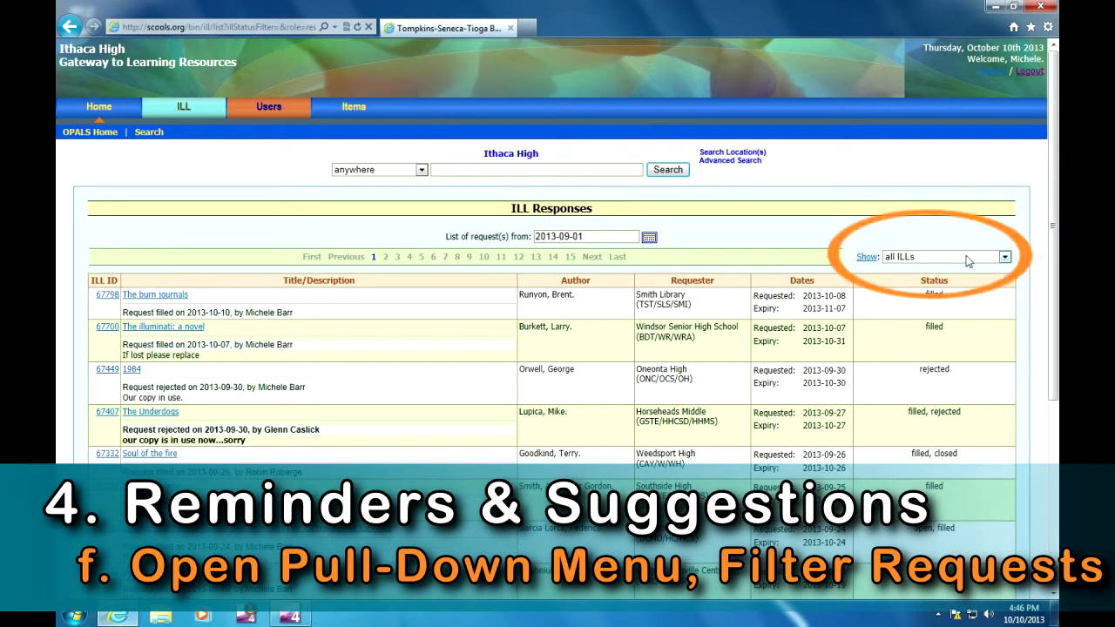
click(967, 260)
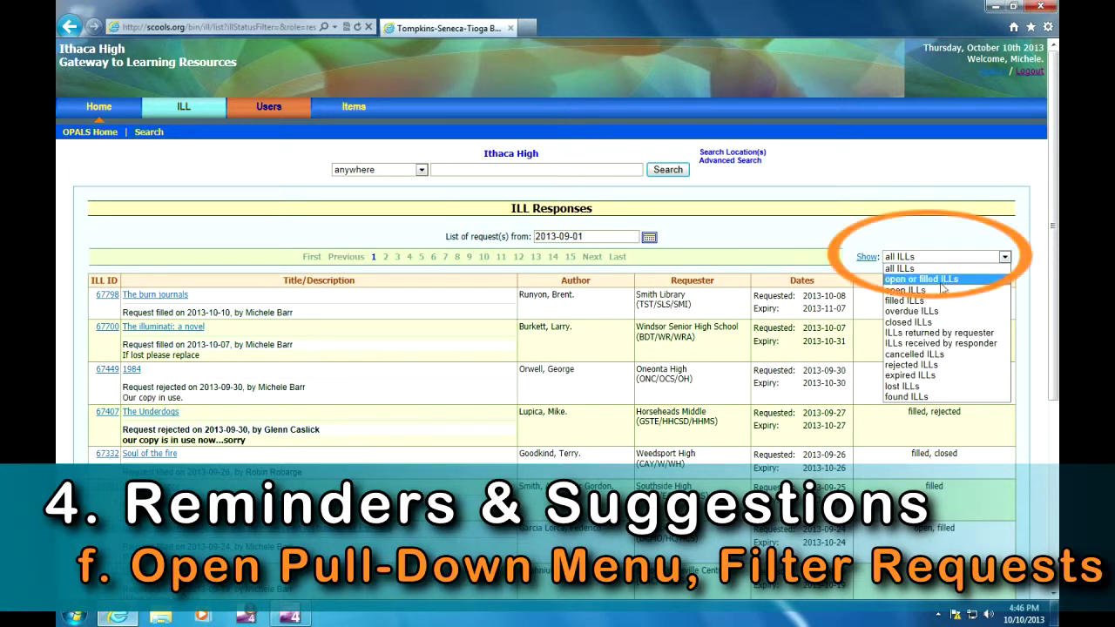
click(941, 281)
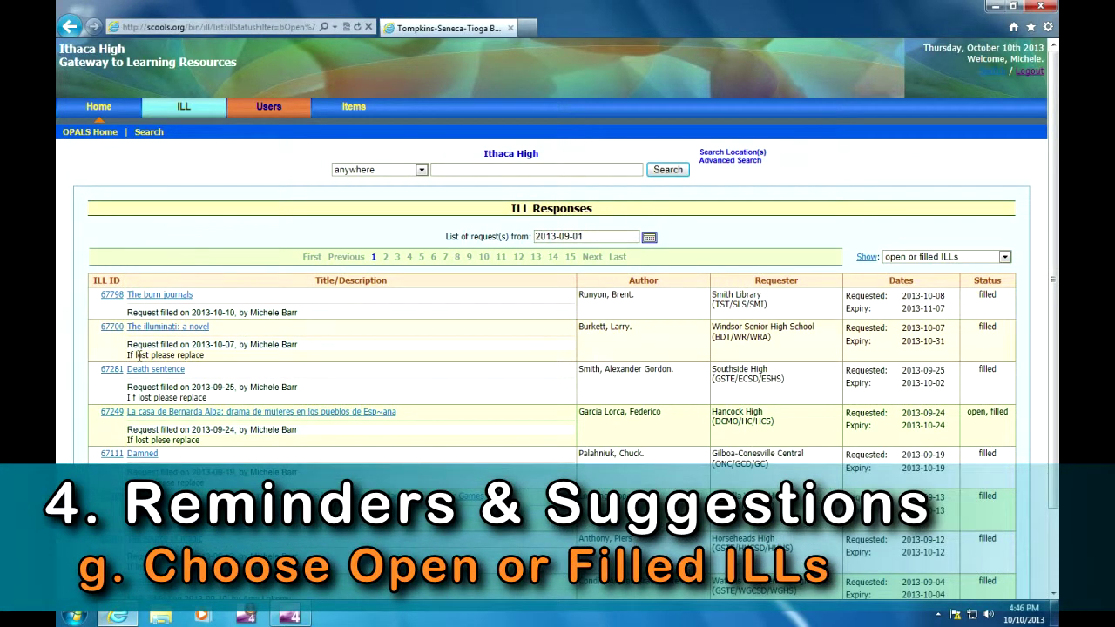
scroll(558, 349, down, 2)
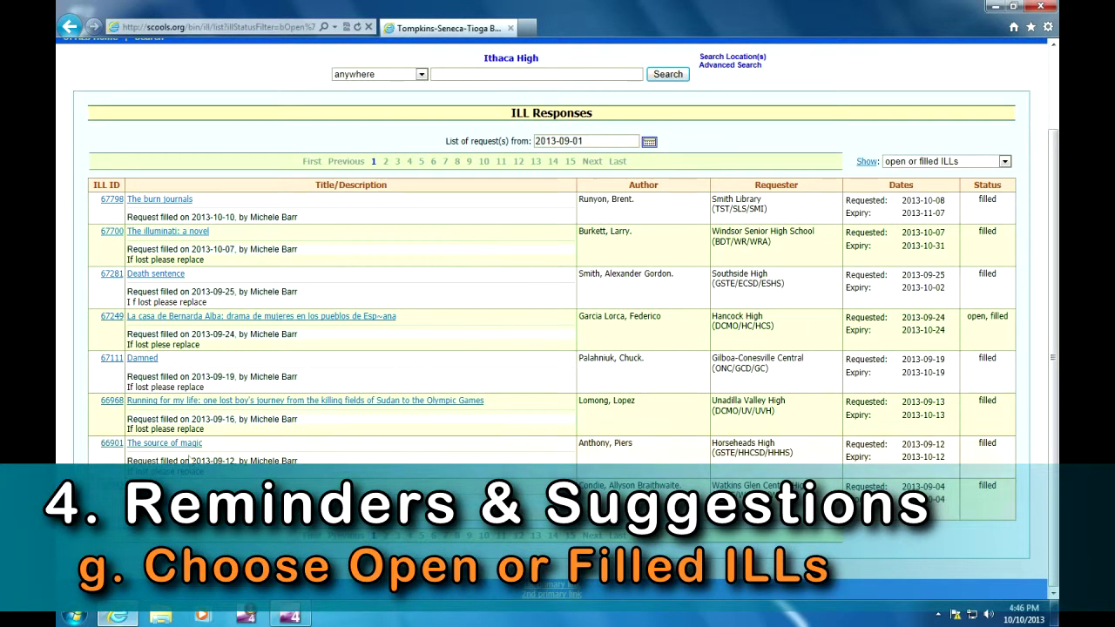
click(1005, 161)
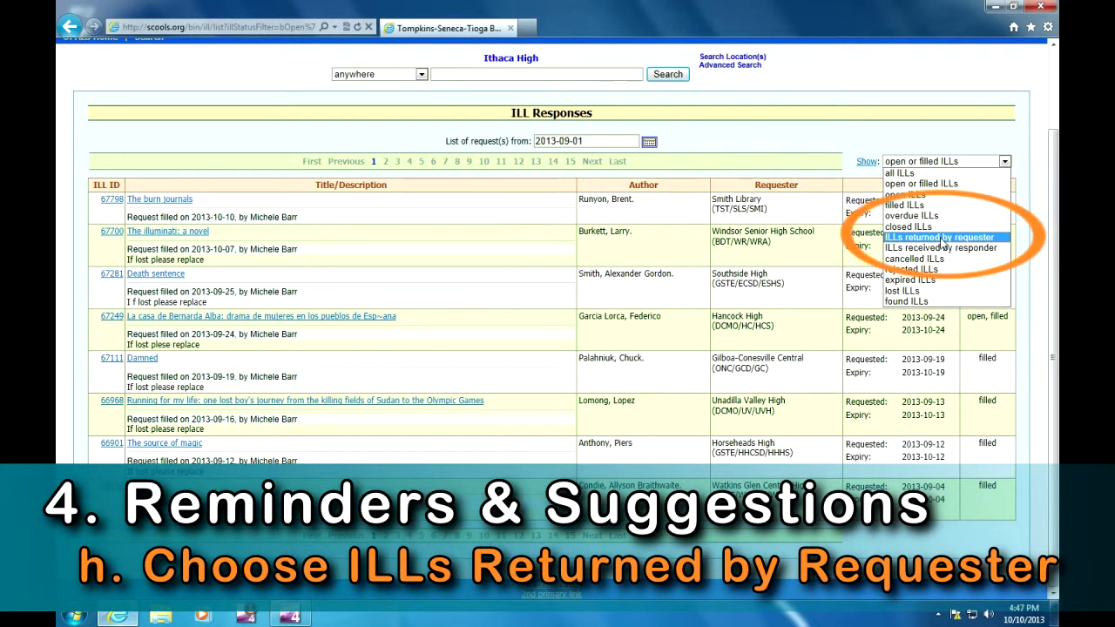
click(942, 239)
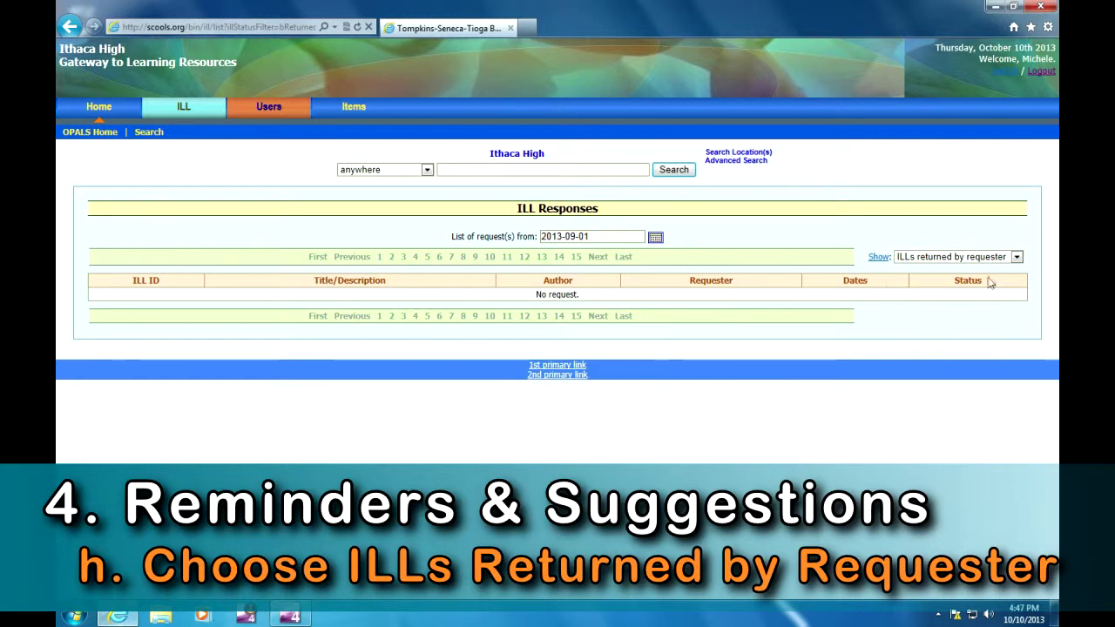
click(1015, 260)
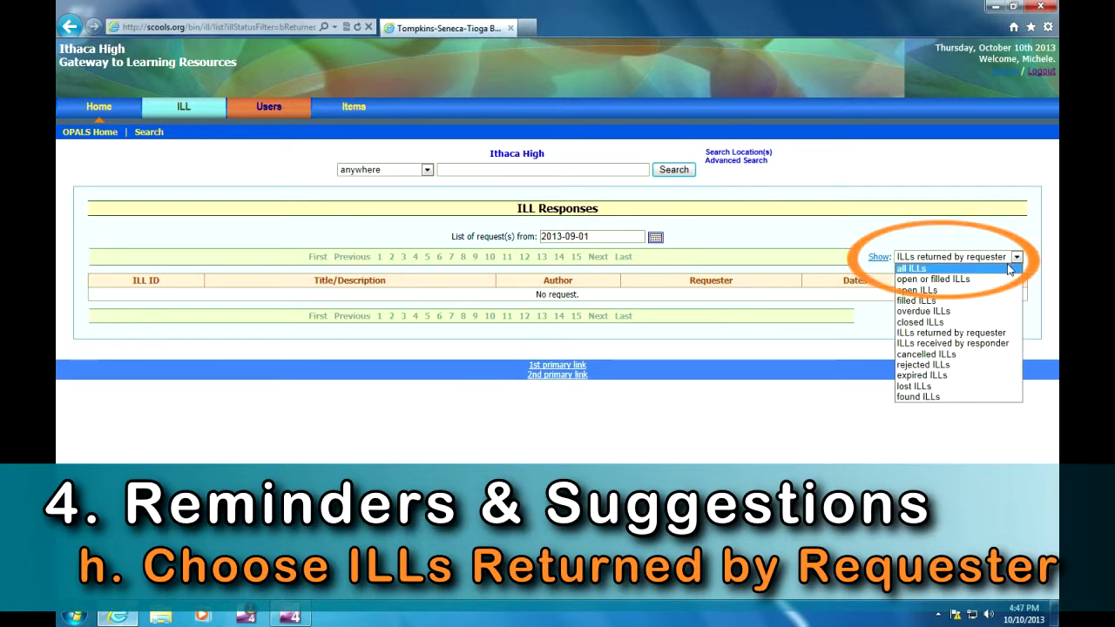
click(981, 282)
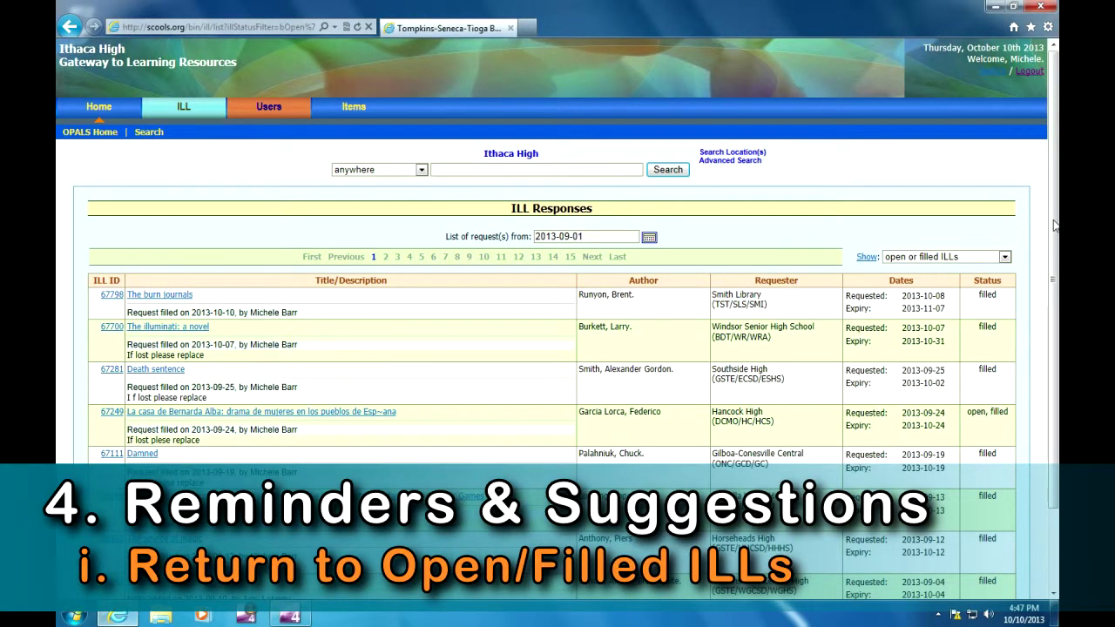
scroll(1056, 235, down, 2)
- View ILL 66542's details down to its loan list, due 2013-10-18
click(112, 484)
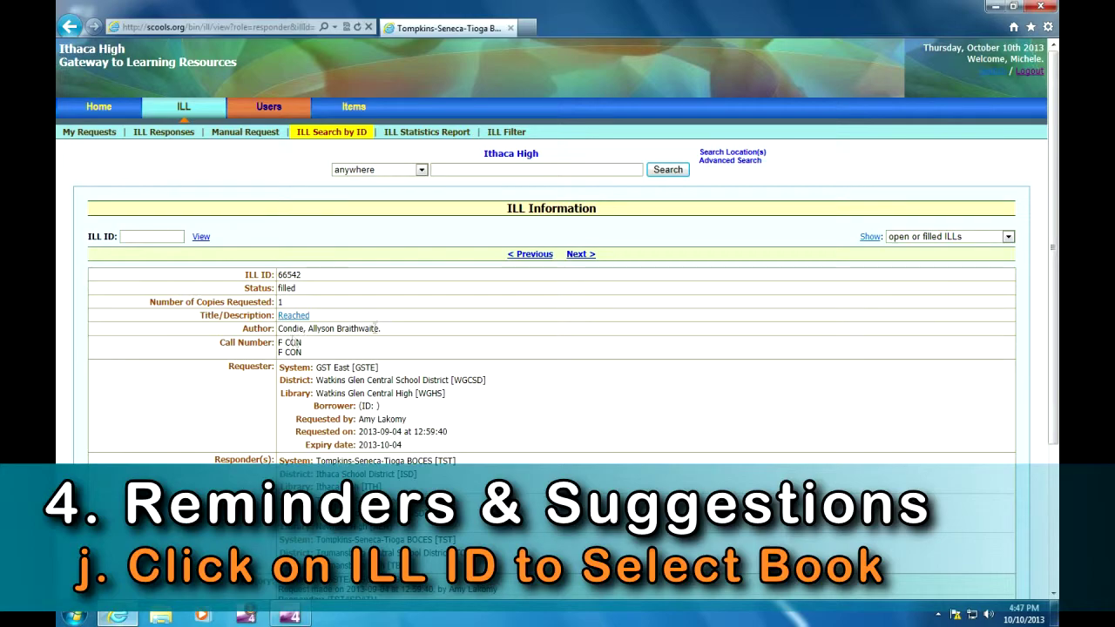
scroll(558, 314, down, 3)
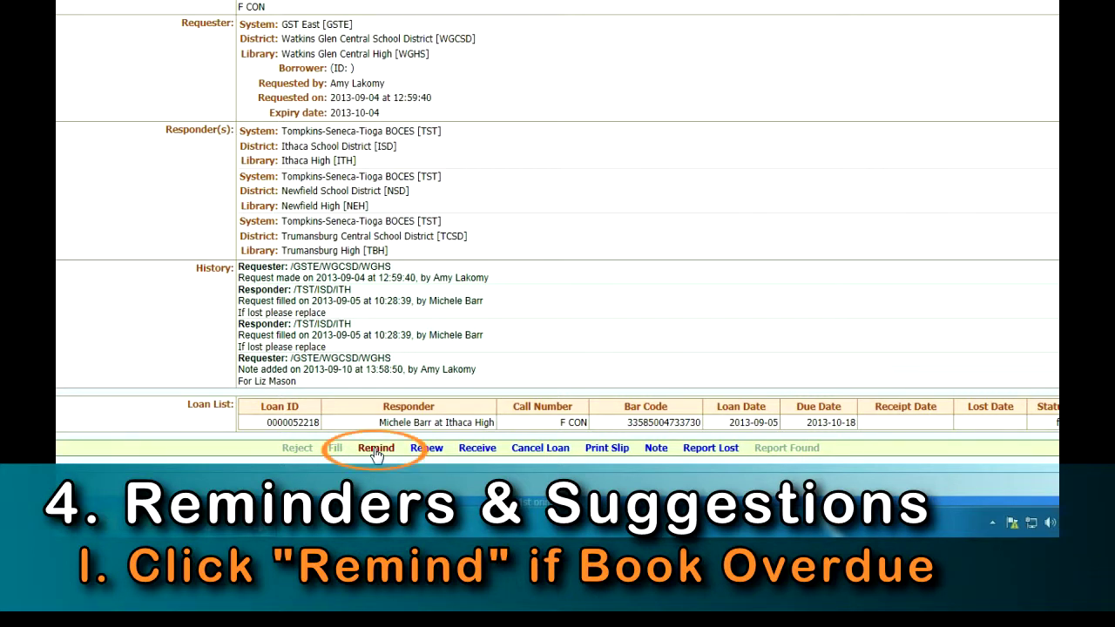
click(377, 449)
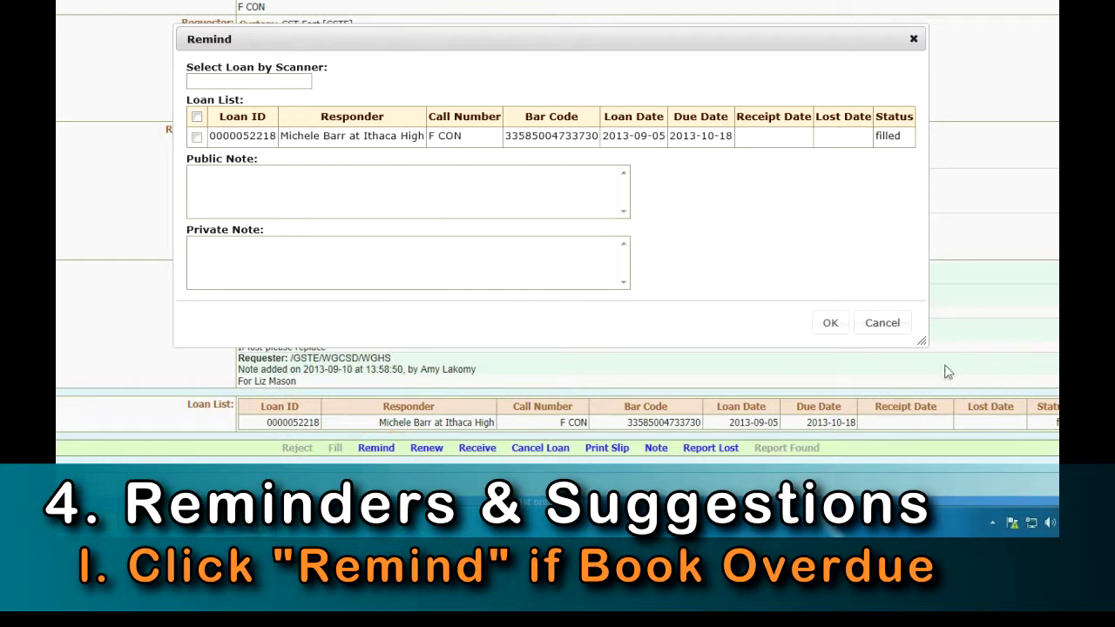
click(882, 322)
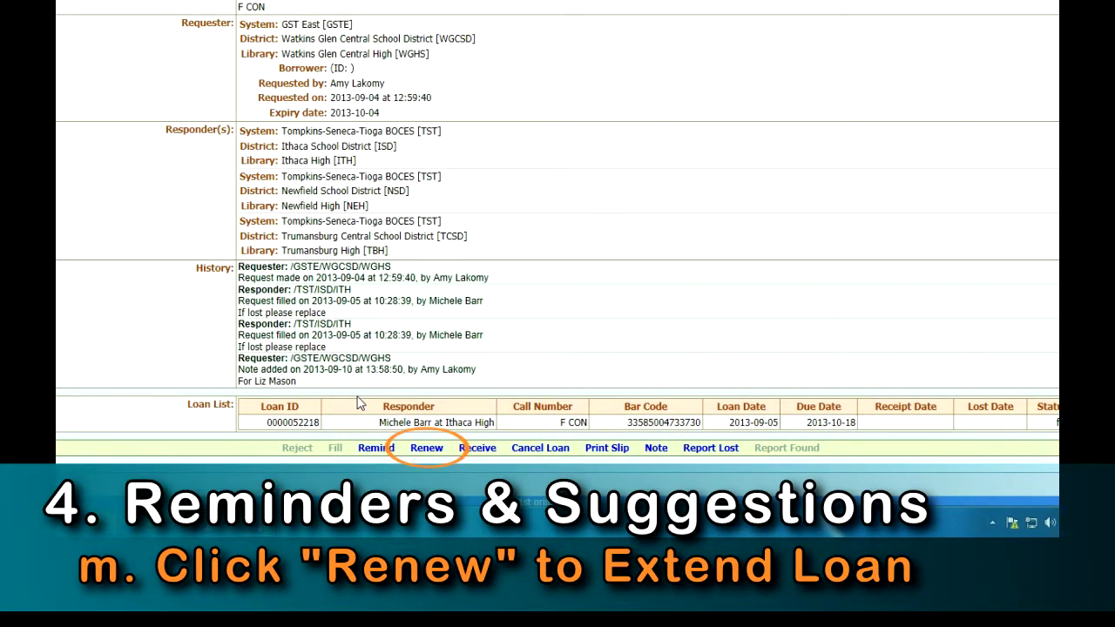
click(427, 449)
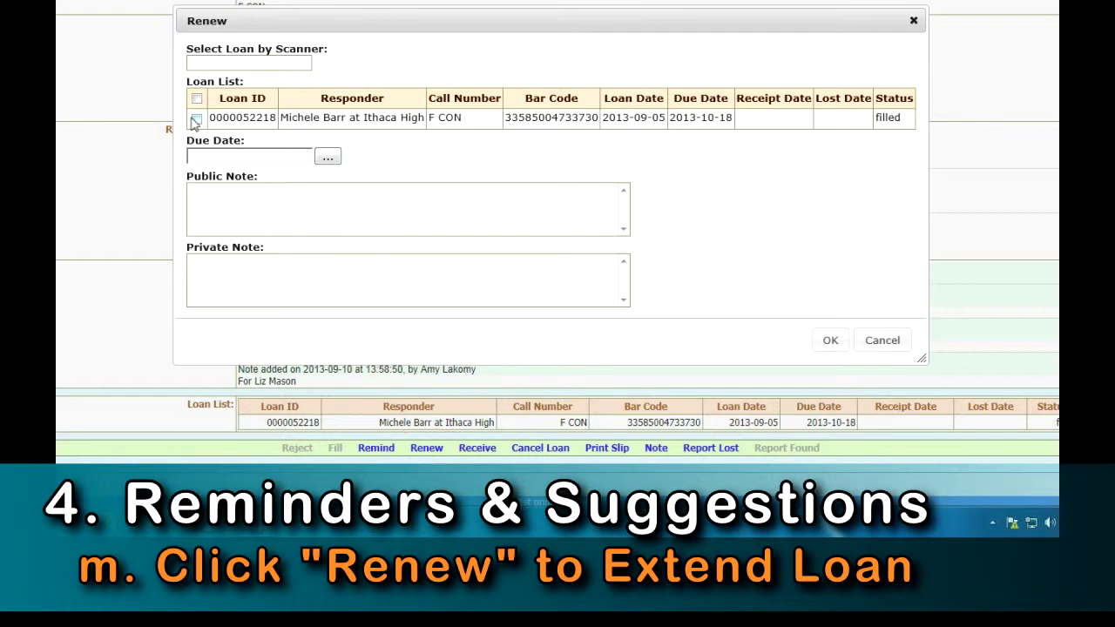
click(878, 339)
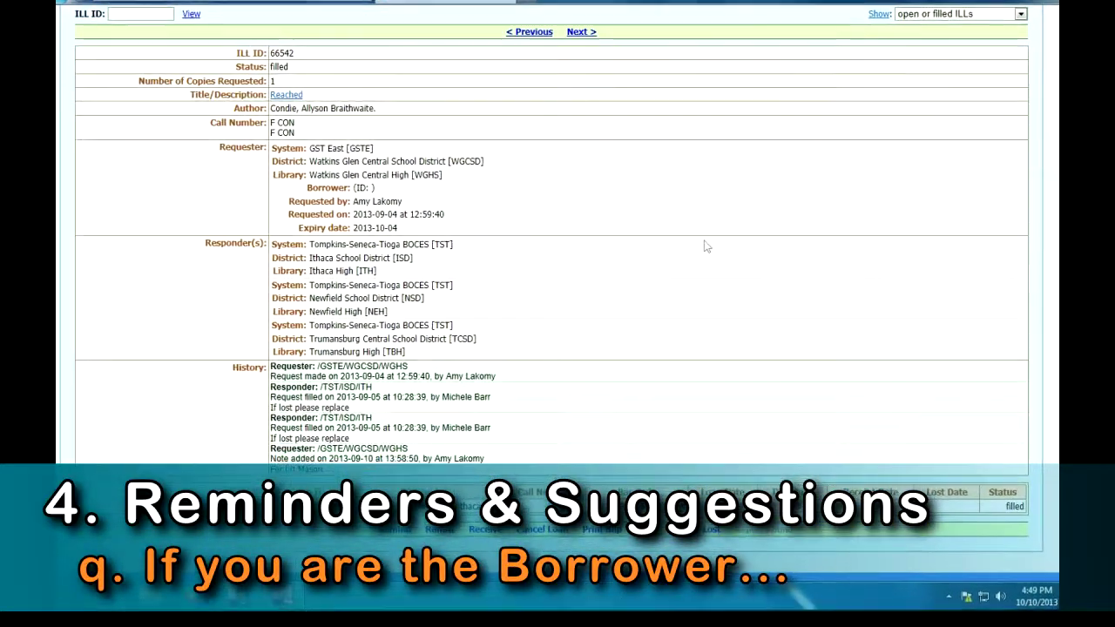
- Show Ithaca High's own ILL requests, none since 2013-09-01, then go to the library switch page
scroll(1049, 551, up, 5)
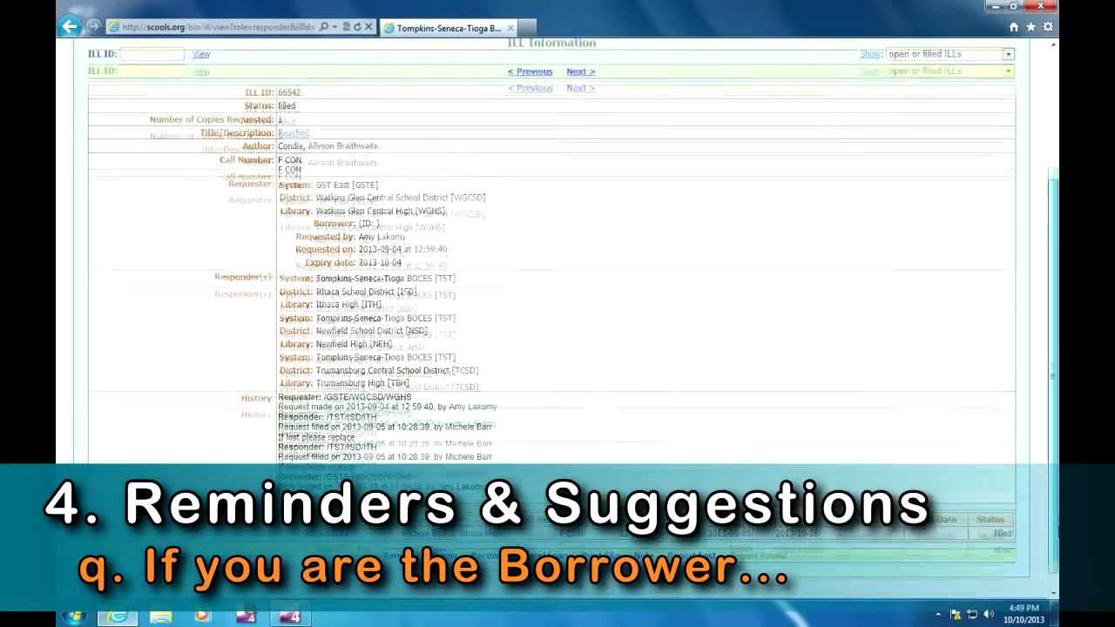
mouse_move(198, 123)
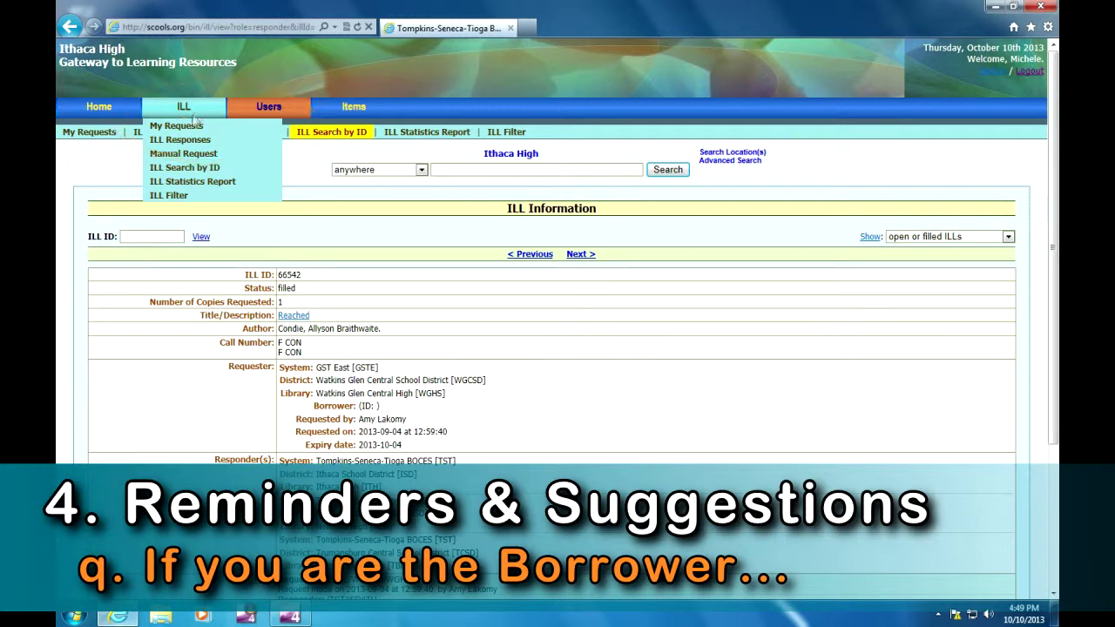
click(193, 127)
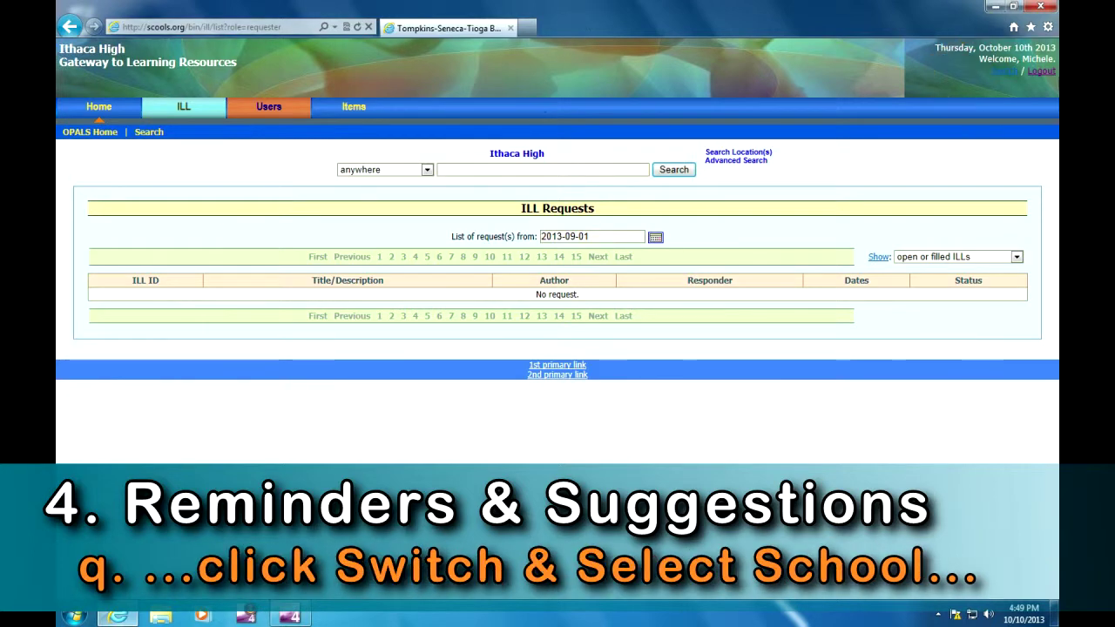
click(1005, 72)
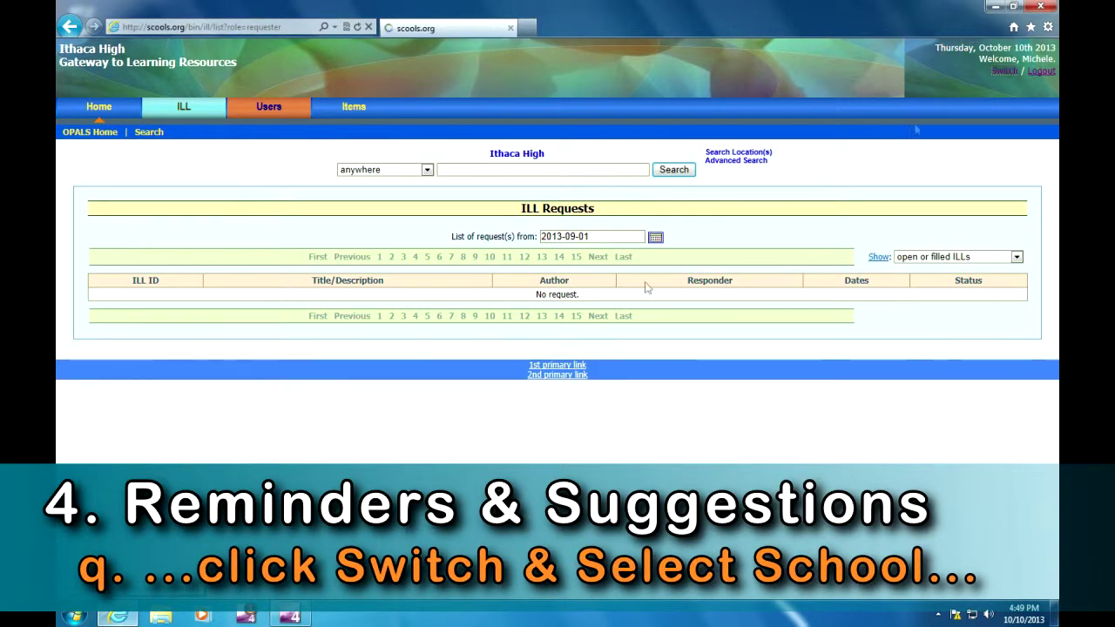
- Switch to Trumansburg Elementary in Trumansburg Central School District and list its two ILL requests
click(590, 303)
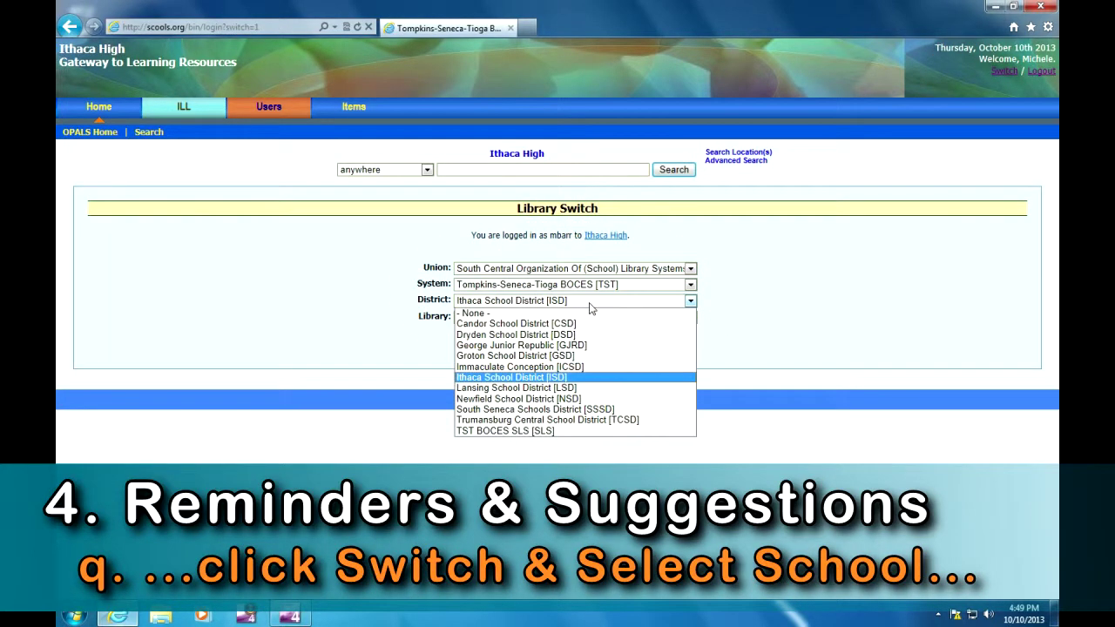
click(566, 420)
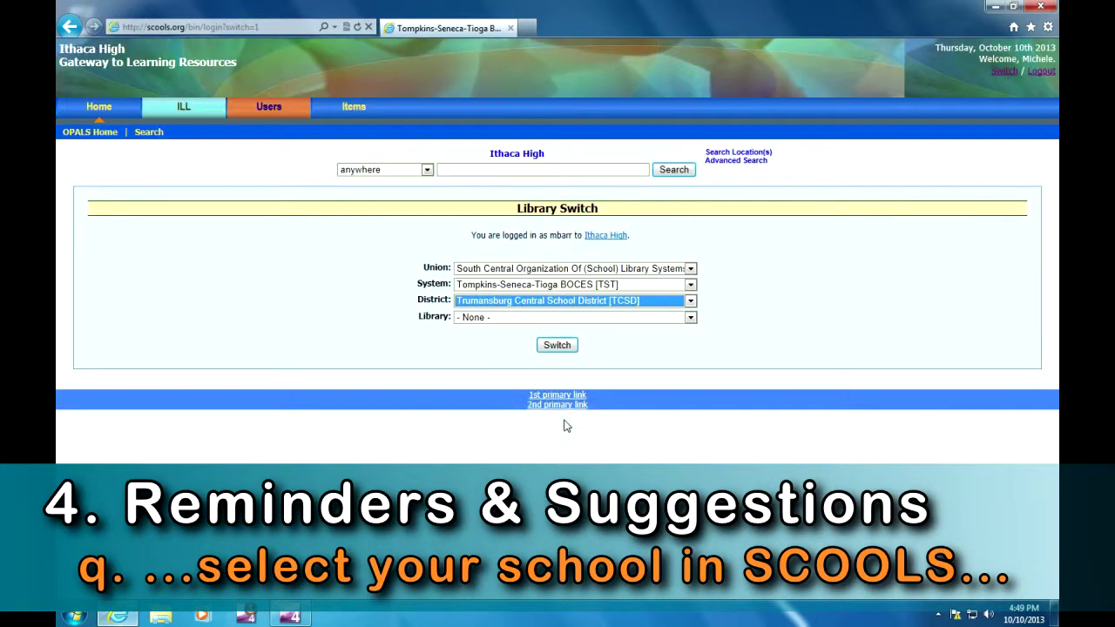
click(504, 319)
click(511, 340)
click(557, 345)
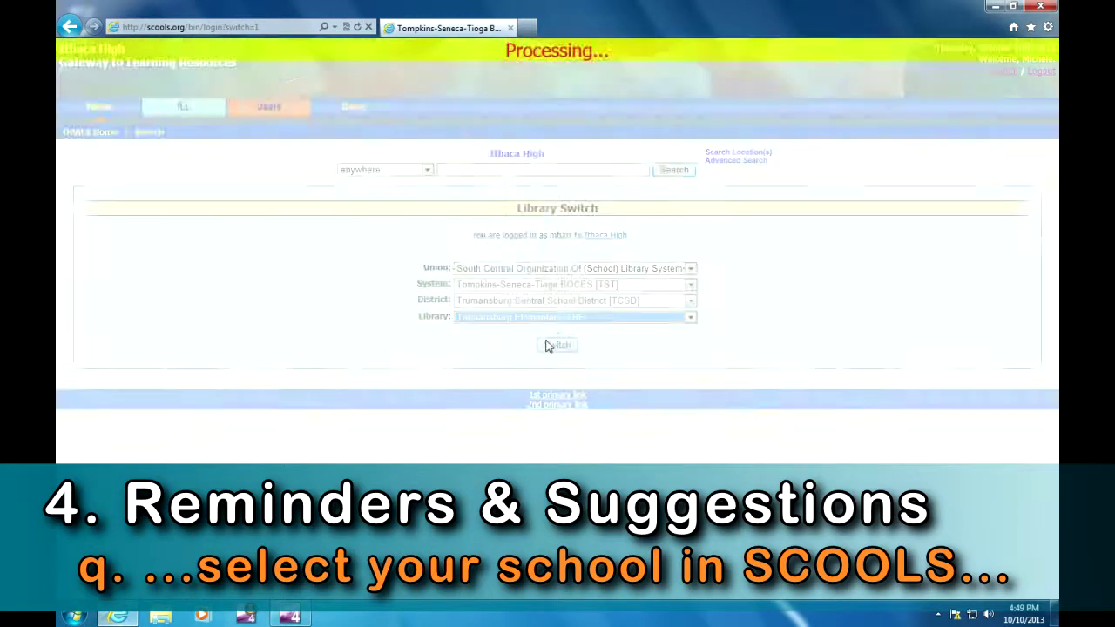
mouse_move(179, 111)
click(176, 127)
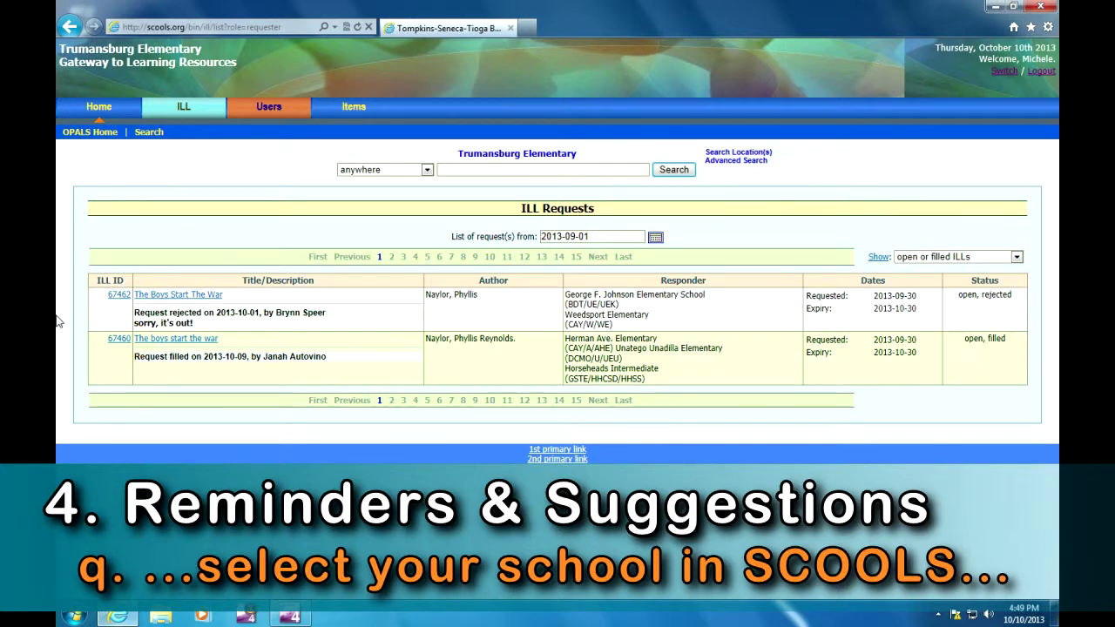
- View the details of ILL 67460, The boys start the war: open, filled, 5 copies requested
click(119, 339)
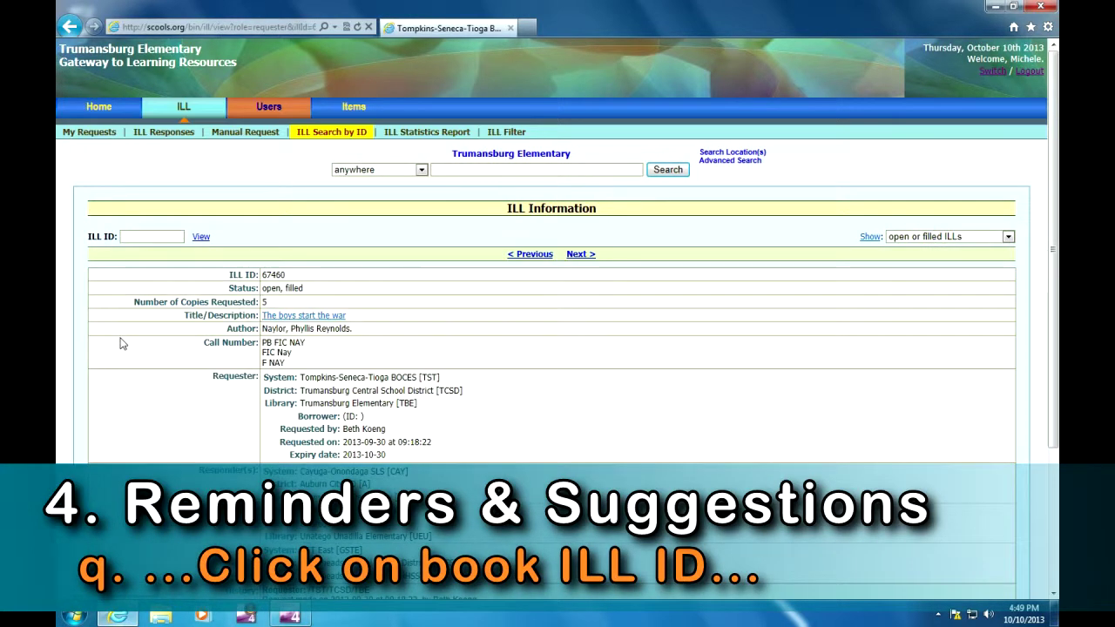
drag(1055, 211, 1058, 293)
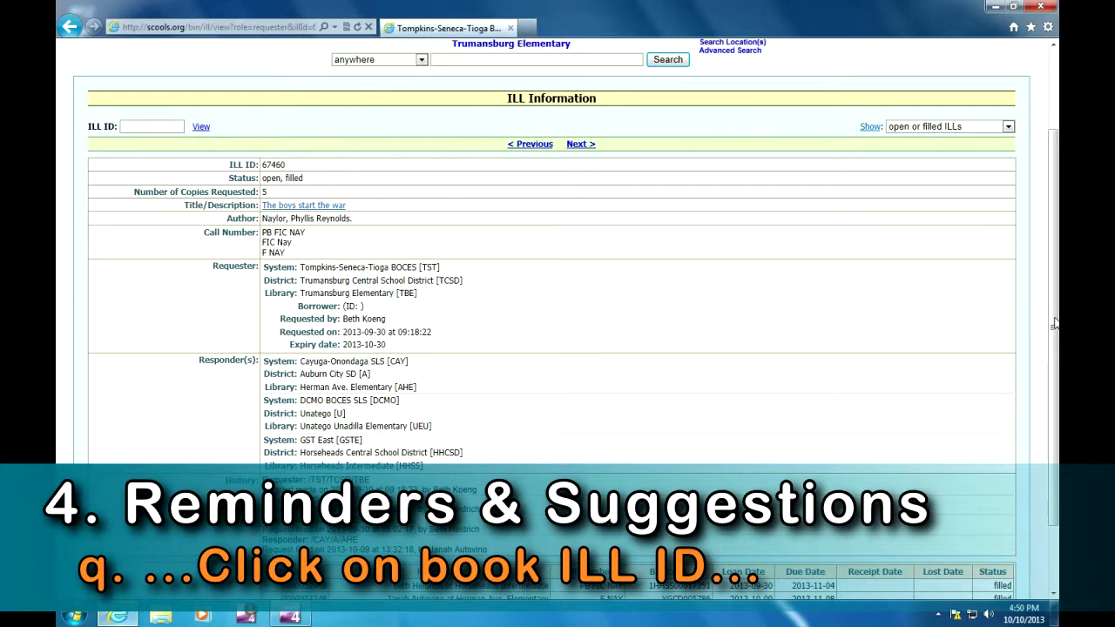
drag(1054, 323, 1054, 383)
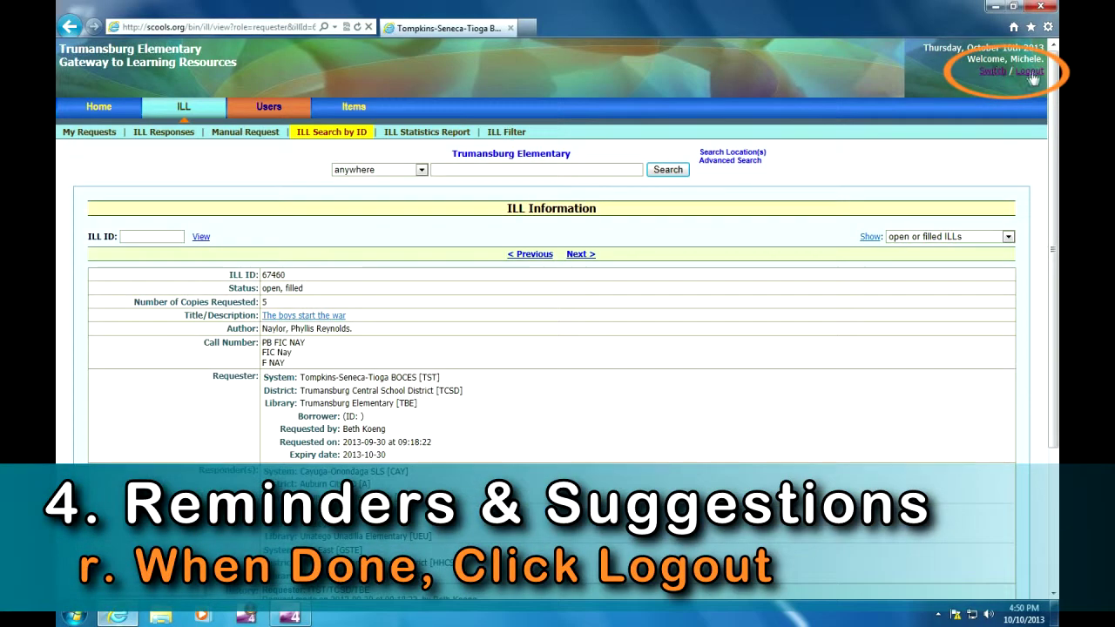
- Log out, returning to the public SCOOLS home page
click(1030, 73)
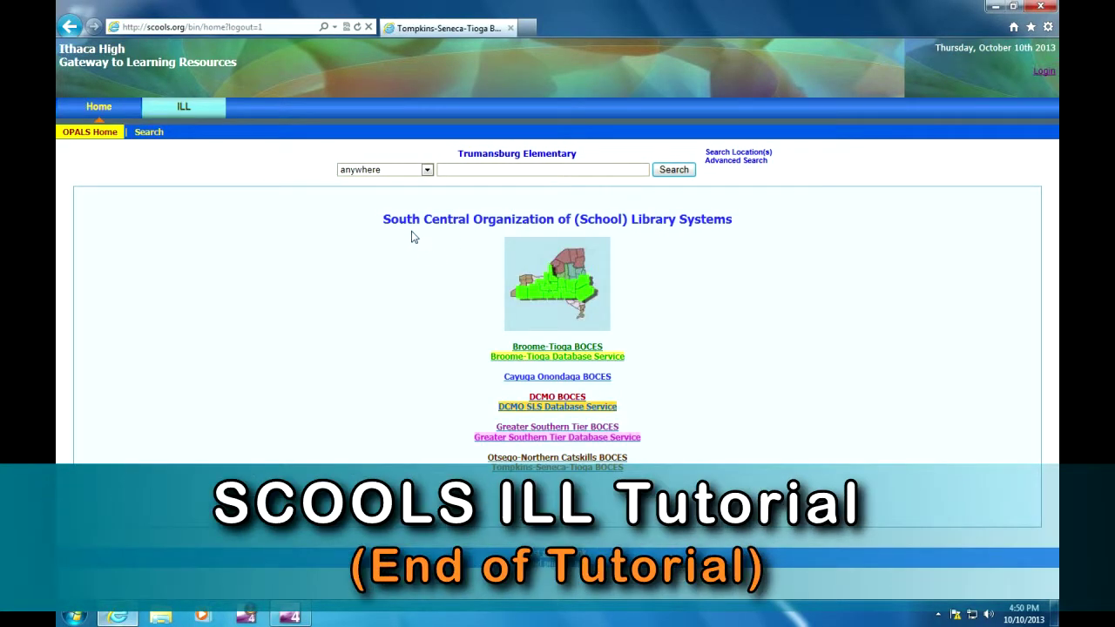